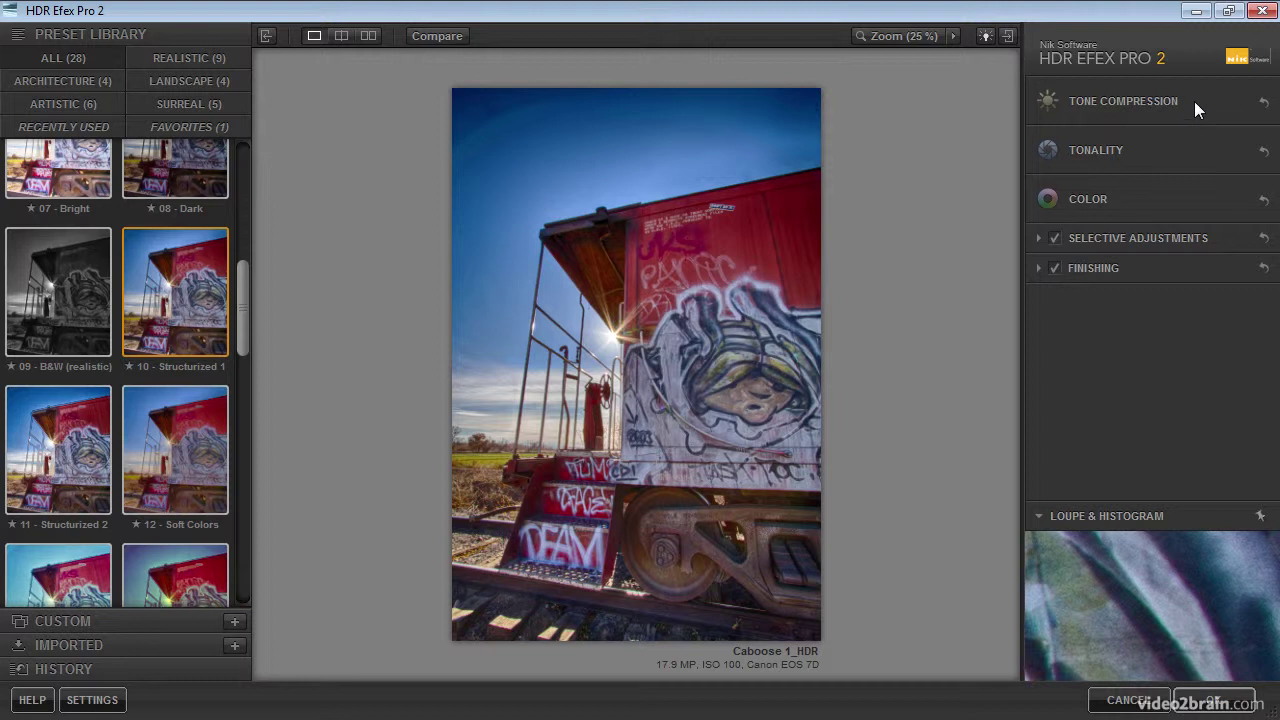
Expand Tone Compression, try strongly negative values, then settle it at 67%.
{"action": "left_click", "coordinate": [1194, 101]}
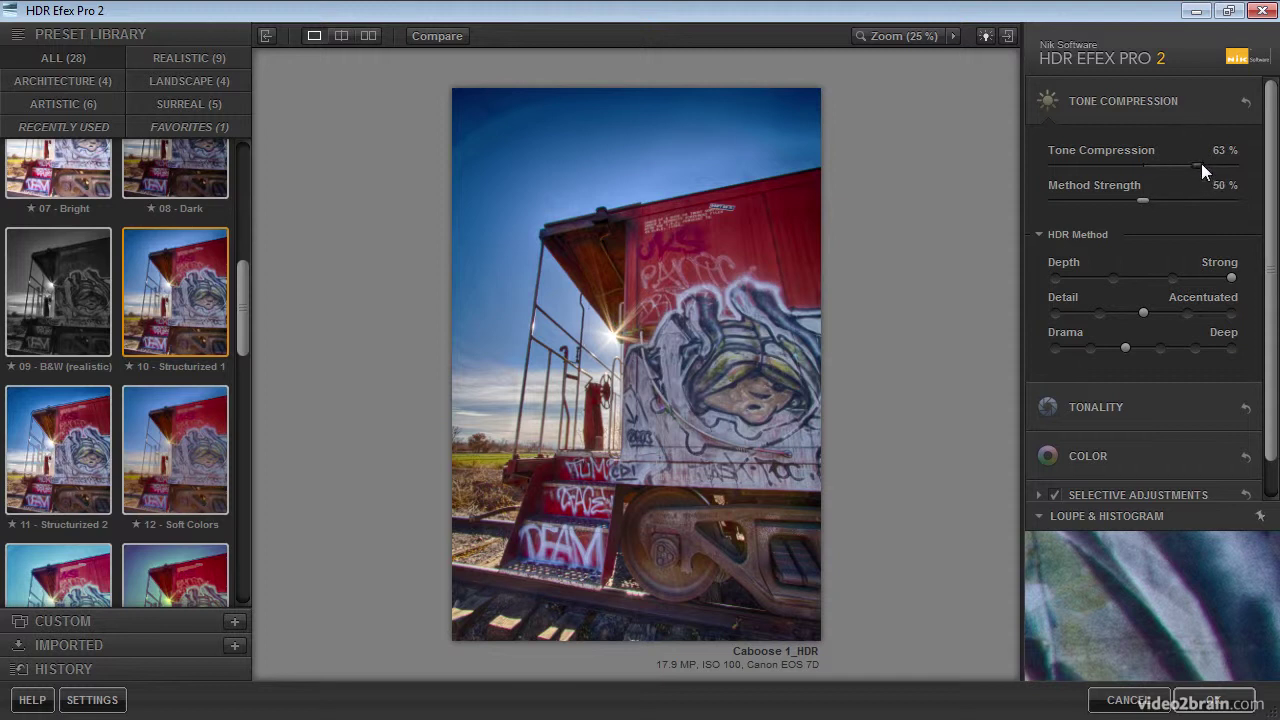
{"action": "left_click_drag", "start_coordinate": [1216, 163], "coordinate": [1066, 165]}
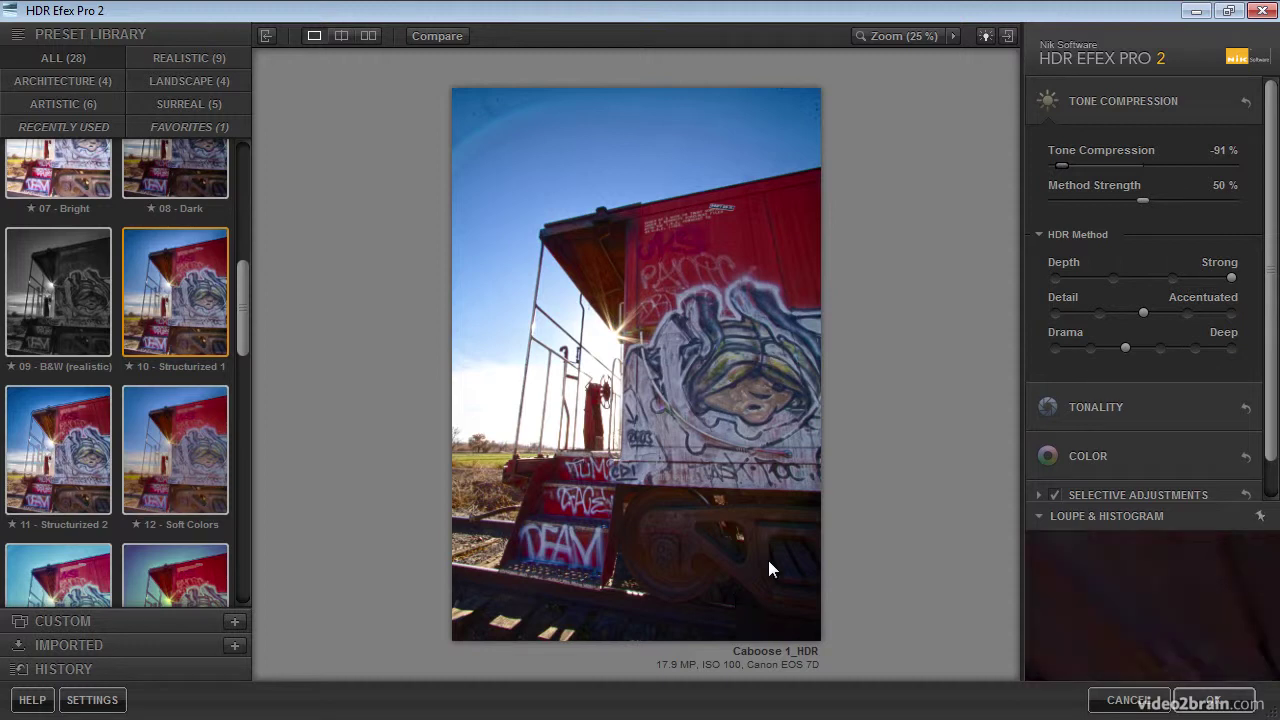
{"action": "left_click_drag", "start_coordinate": [1062, 164], "coordinate": [1135, 163]}
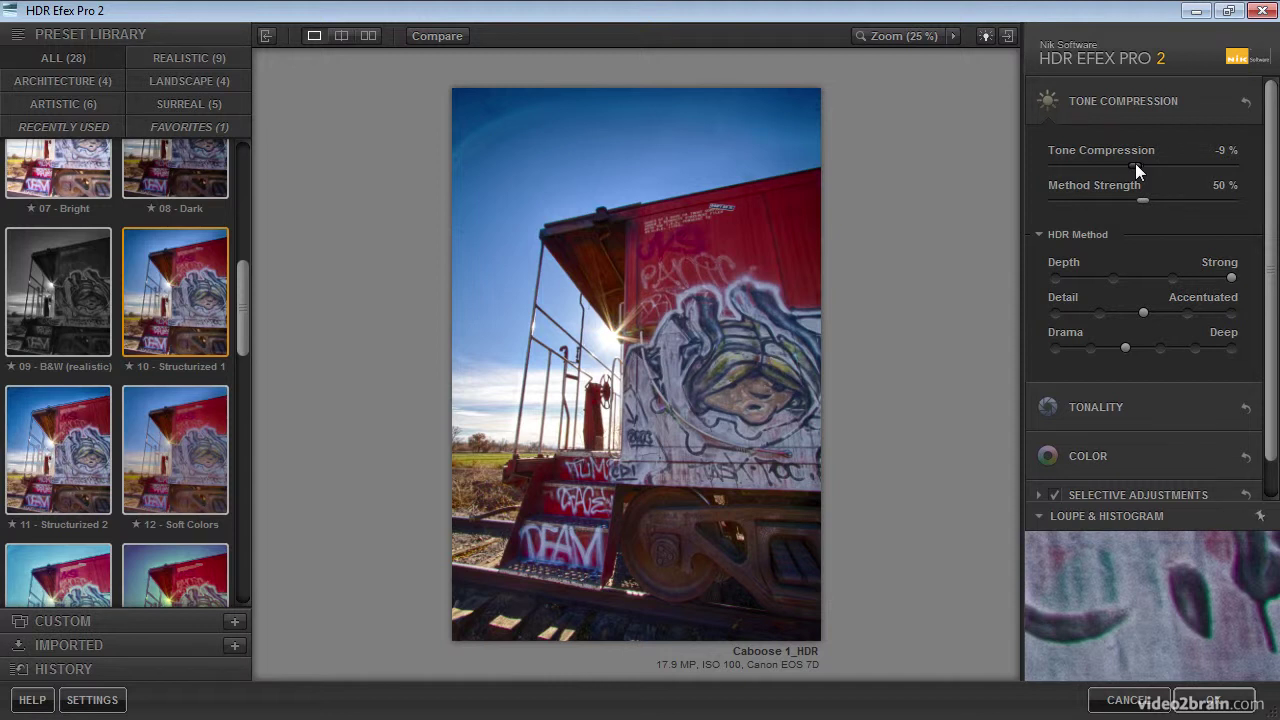
{"action": "left_click_drag", "start_coordinate": [1135, 163], "coordinate": [1202, 160]}
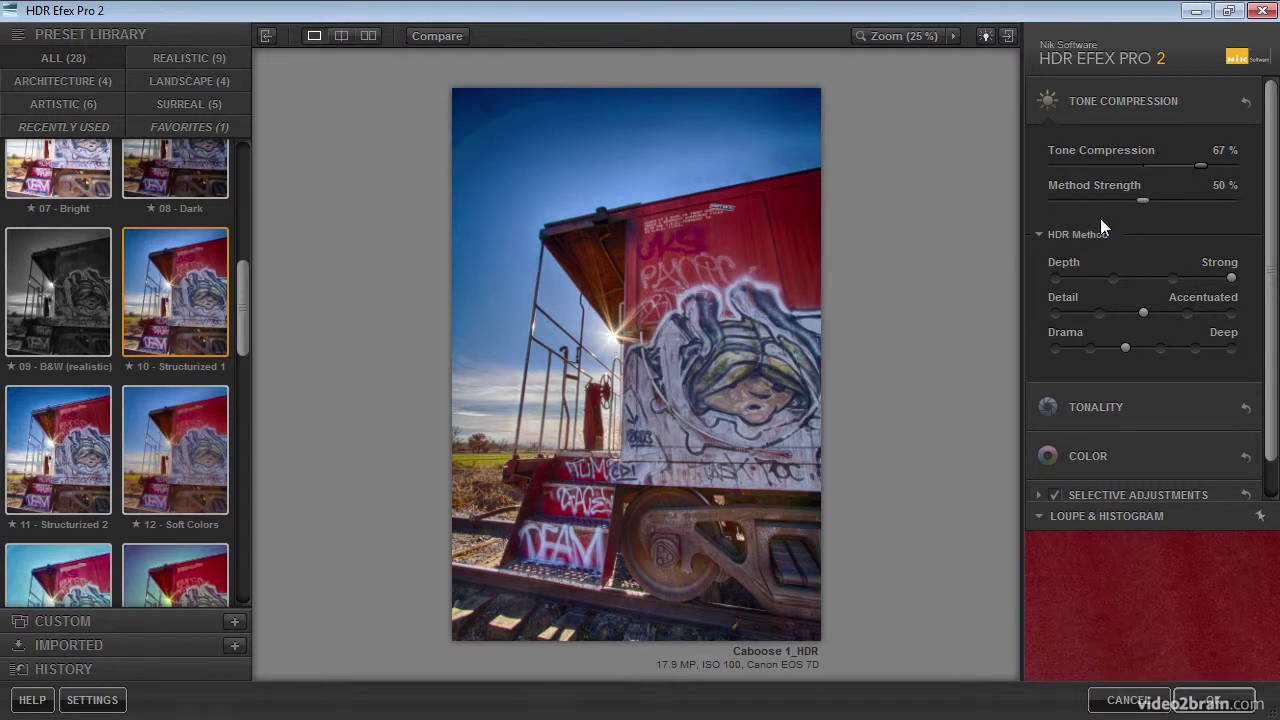
Sweep Method Strength between 0% and full, leaving it at 82%.
{"action": "left_click_drag", "start_coordinate": [1142, 201], "coordinate": [1183, 200]}
{"action": "left_click_drag", "start_coordinate": [1183, 200], "coordinate": [1091, 200]}
{"action": "left_click_drag", "start_coordinate": [1091, 199], "coordinate": [1054, 195]}
{"action": "left_click_drag", "start_coordinate": [1053, 200], "coordinate": [1262, 205]}
Collapse and re-expand the HDR Method panel twice.
{"action": "left_click", "coordinate": [1076, 234]}
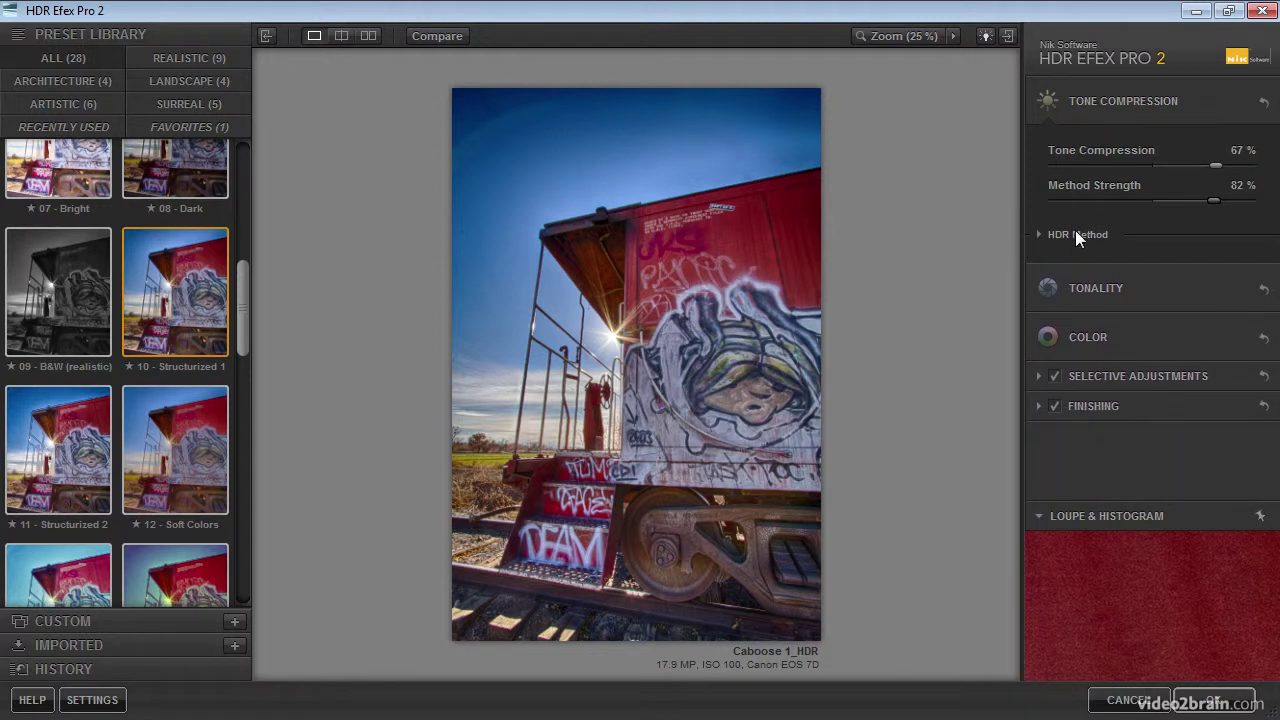
{"action": "left_click", "coordinate": [1076, 234]}
{"action": "left_click", "coordinate": [1076, 234]}
{"action": "left_click", "coordinate": [1084, 234]}
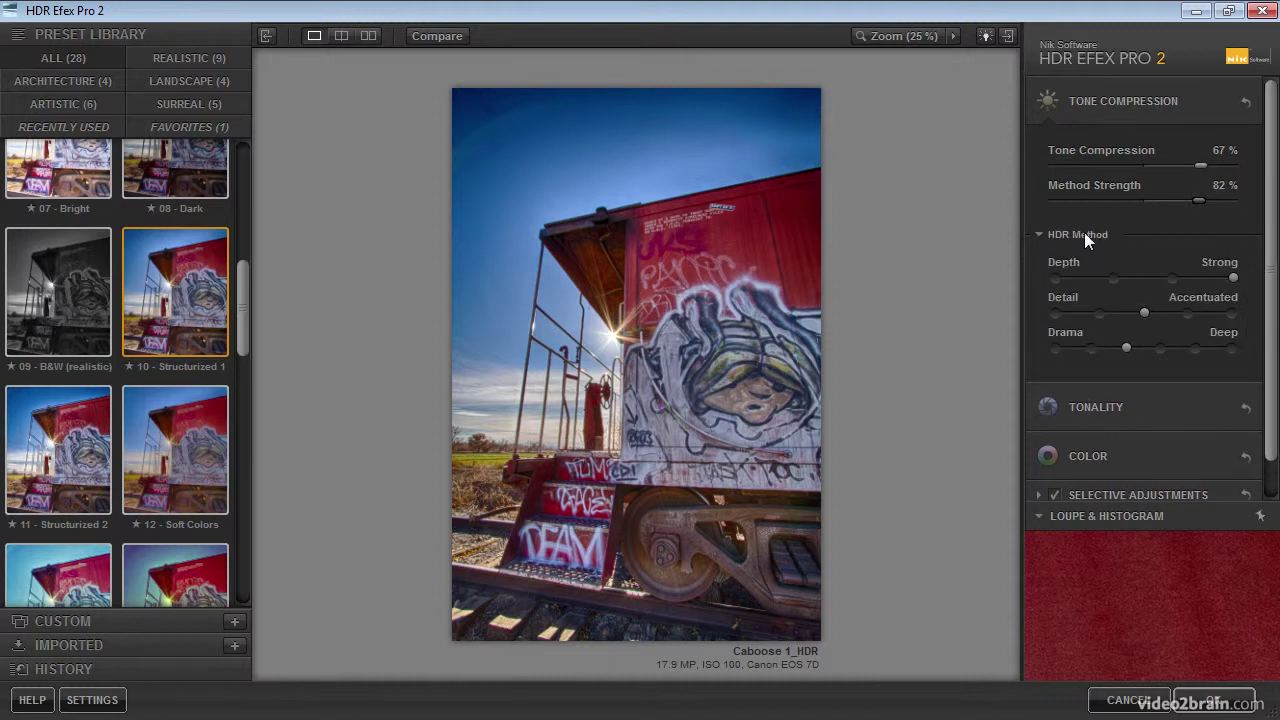
Step Depth up through Off, Subtle, Normal and Strong, then back down to Off.
{"action": "left_click", "coordinate": [1056, 275]}
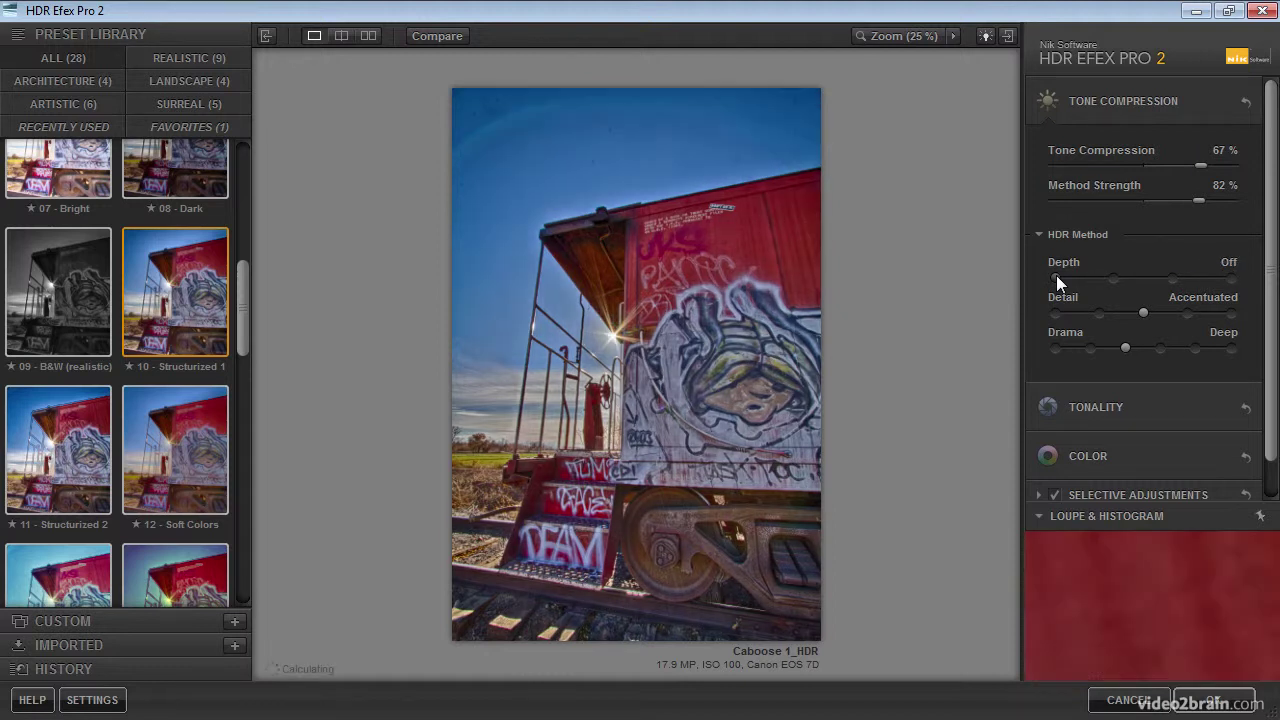
{"action": "left_click", "coordinate": [1114, 278]}
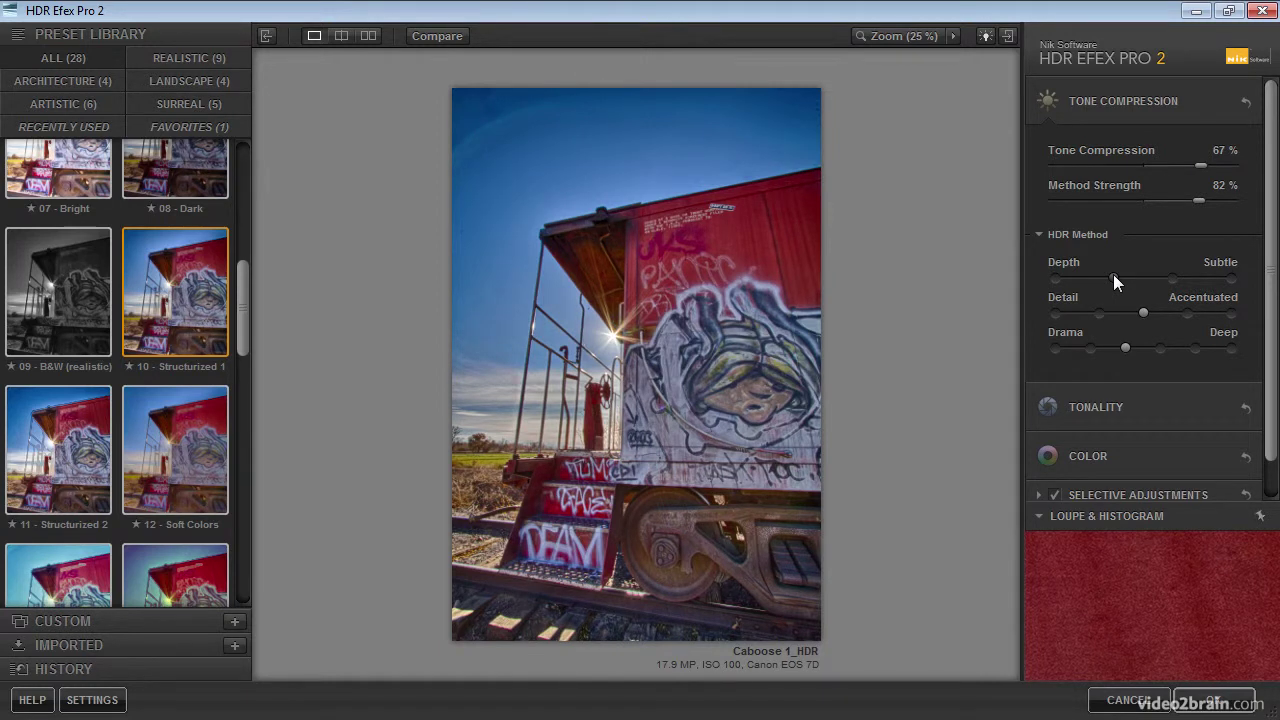
{"action": "left_click", "coordinate": [1172, 277]}
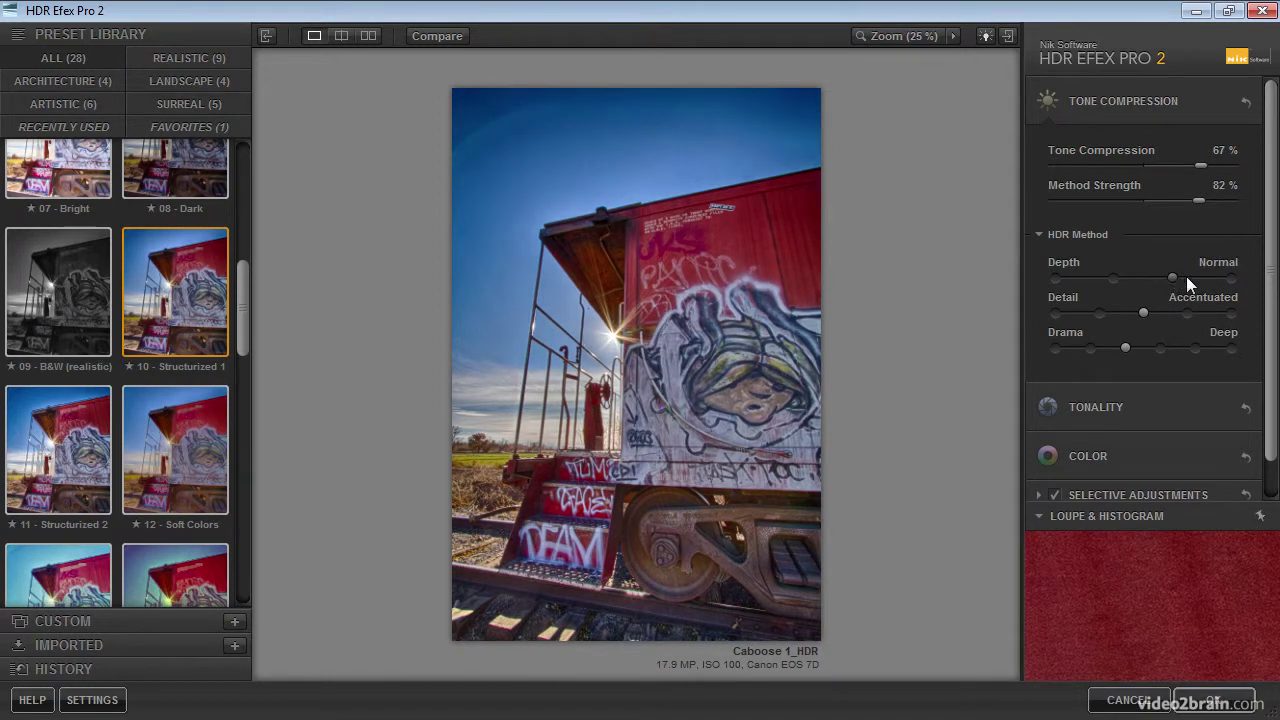
{"action": "left_click", "coordinate": [1229, 278]}
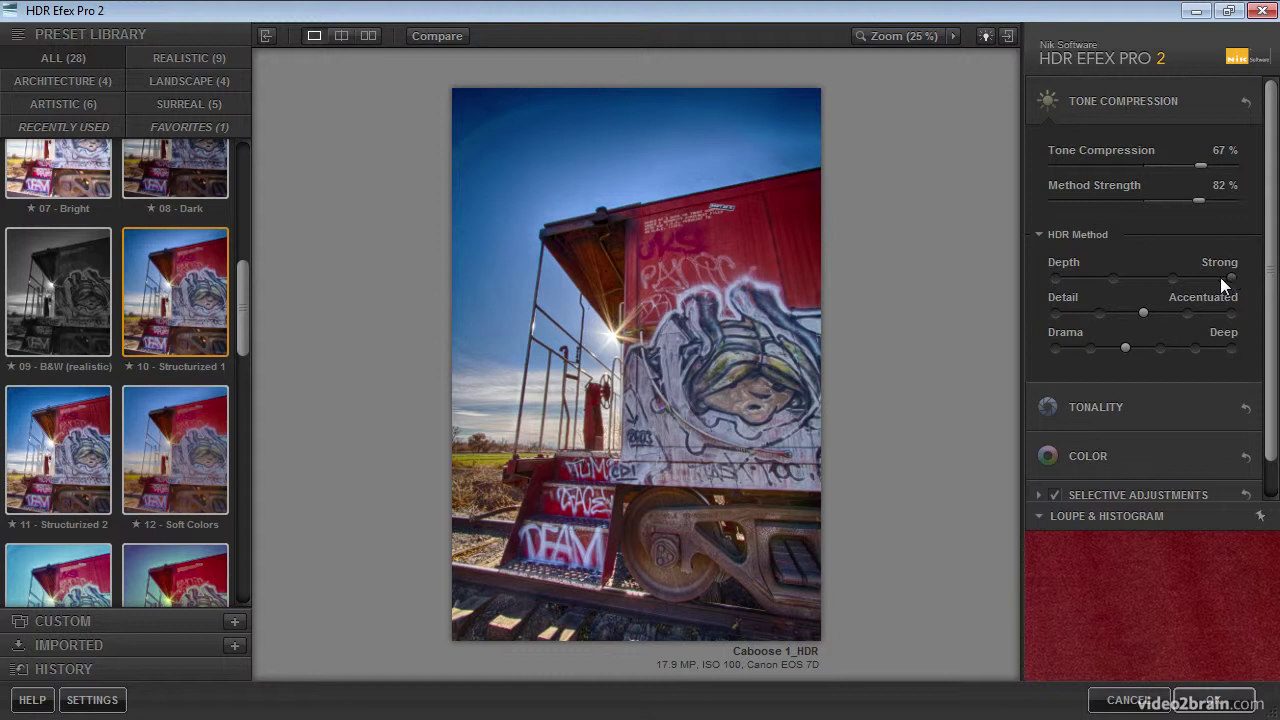
{"action": "left_click", "coordinate": [1172, 278]}
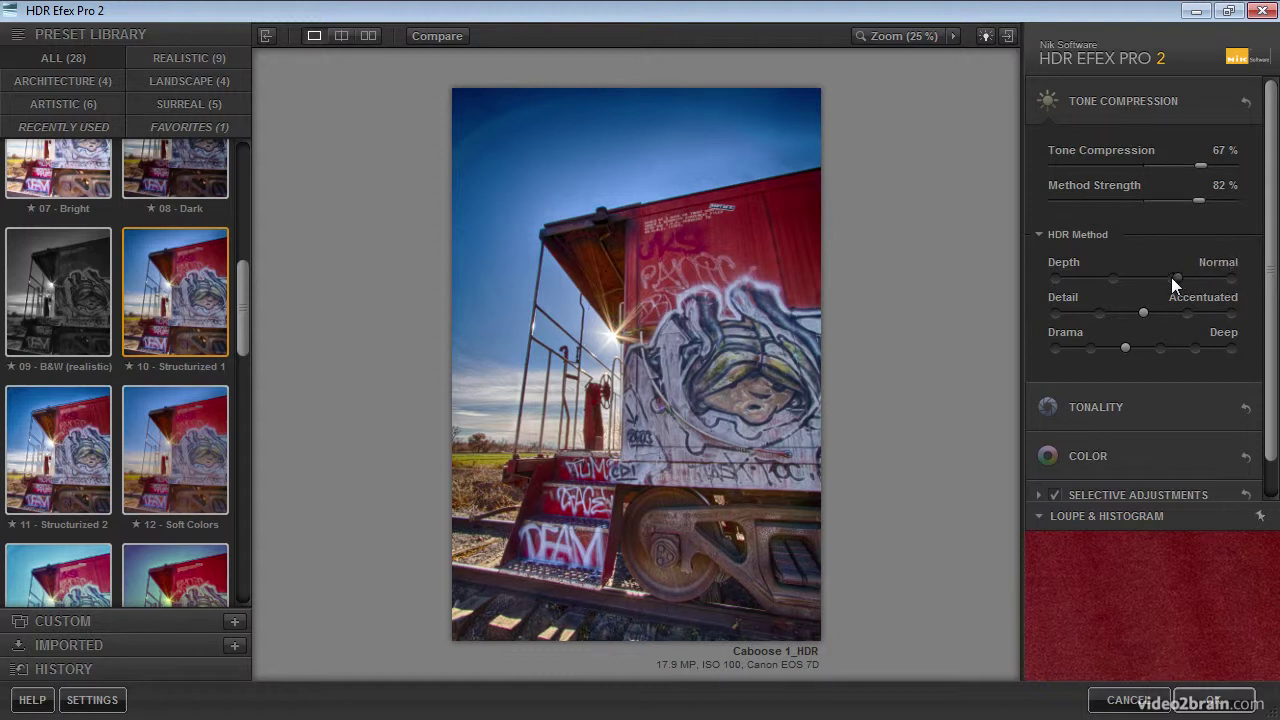
{"action": "left_click", "coordinate": [1114, 278]}
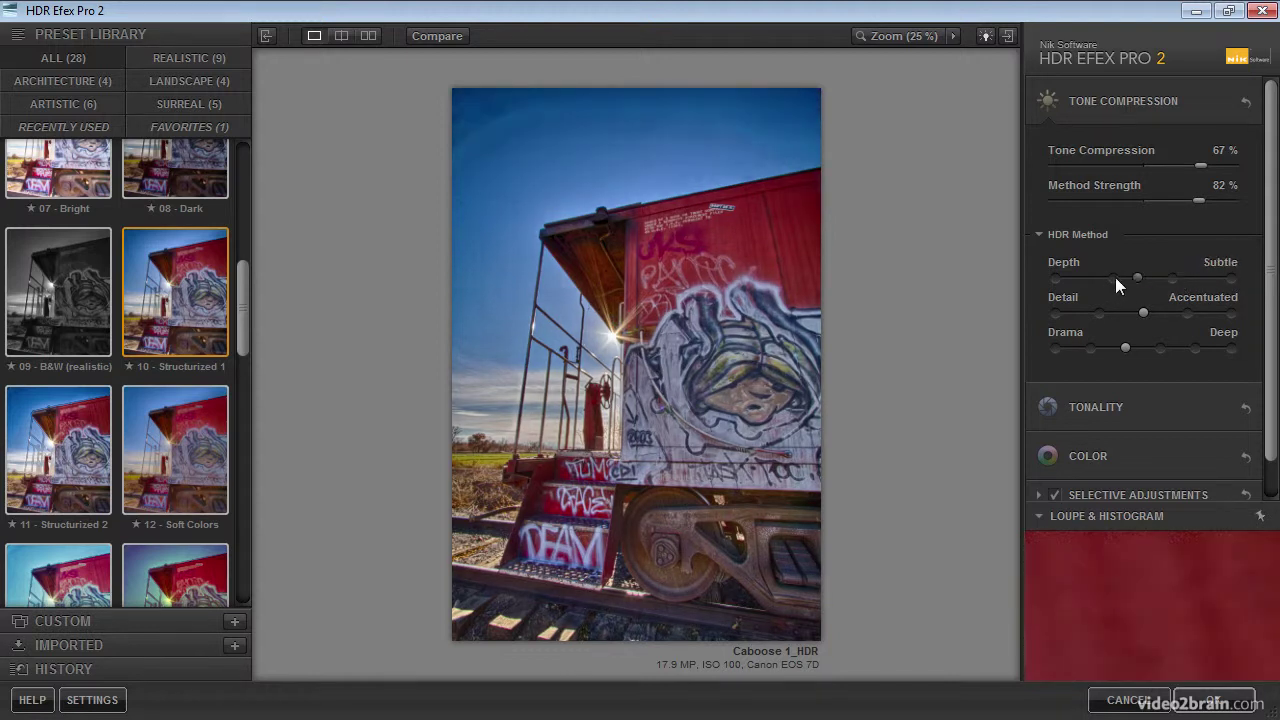
{"action": "left_click", "coordinate": [1056, 278]}
Set Depth to Strong and step Detail from Soft up to Grungy.
{"action": "left_click_drag", "start_coordinate": [1055, 277], "coordinate": [1222, 277]}
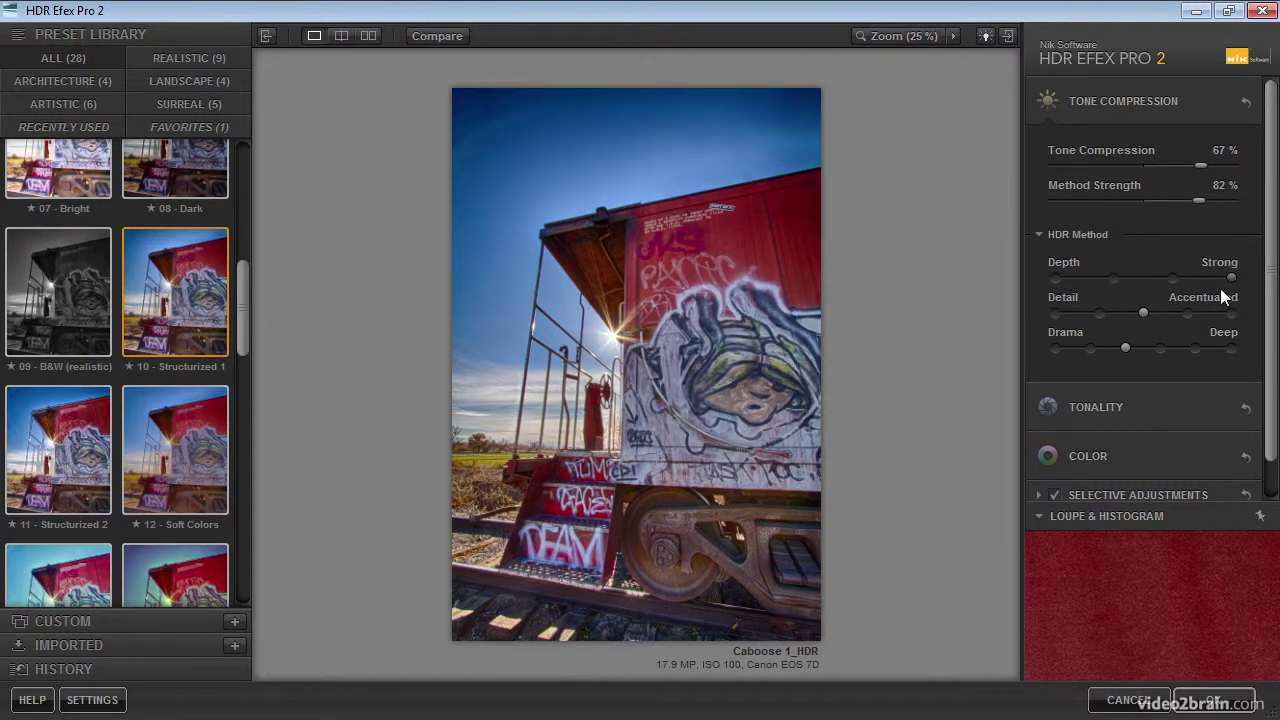
{"action": "left_click", "coordinate": [1056, 312]}
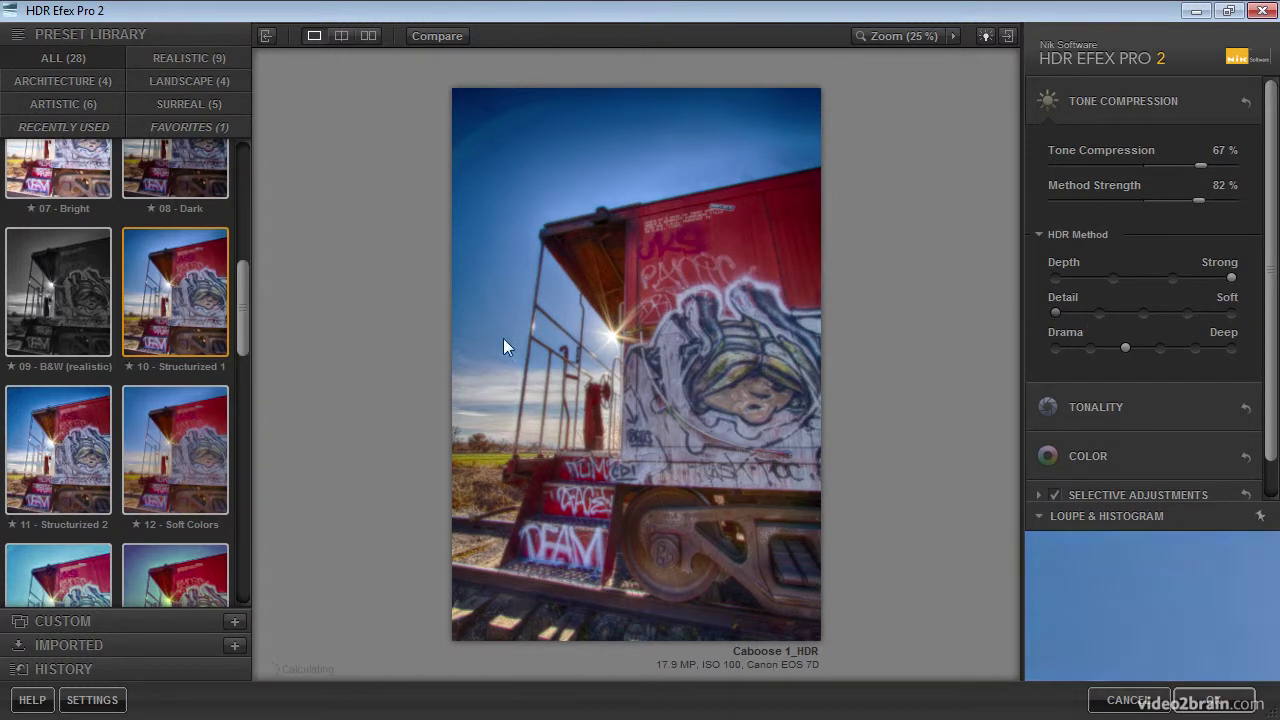
{"action": "left_click", "coordinate": [1101, 311]}
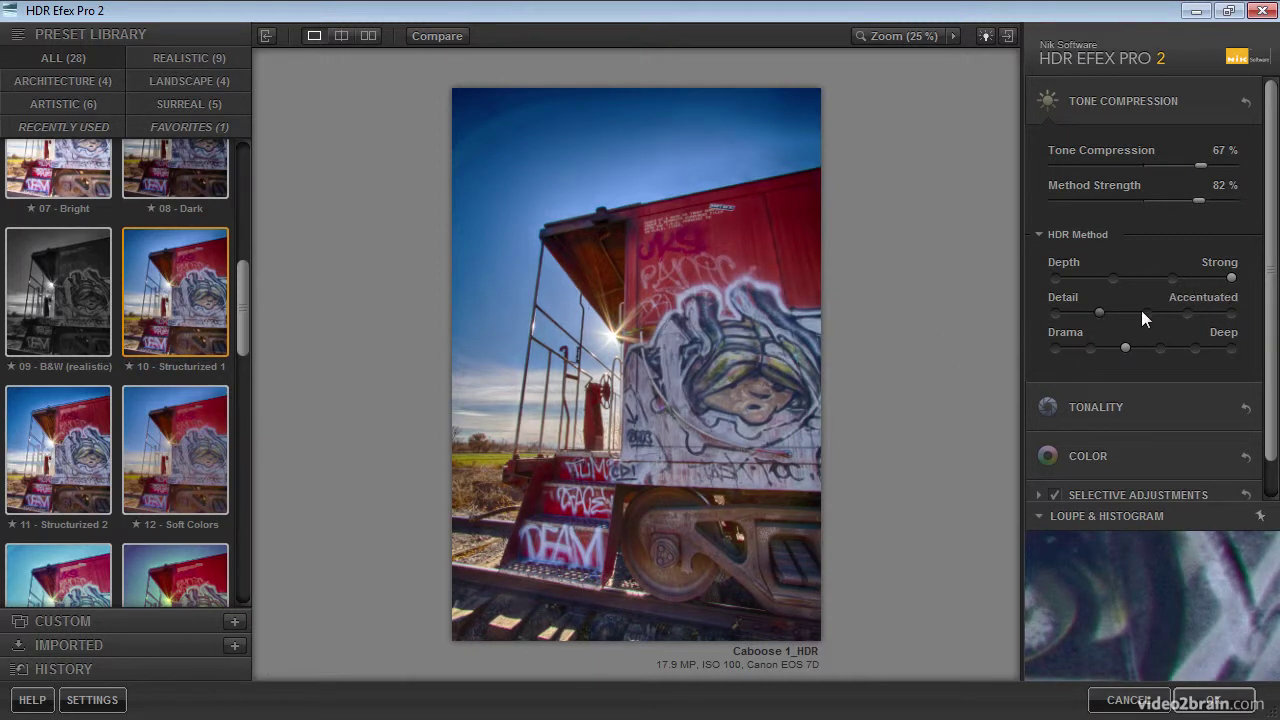
{"action": "left_click", "coordinate": [1141, 312]}
{"action": "left_click", "coordinate": [1188, 313]}
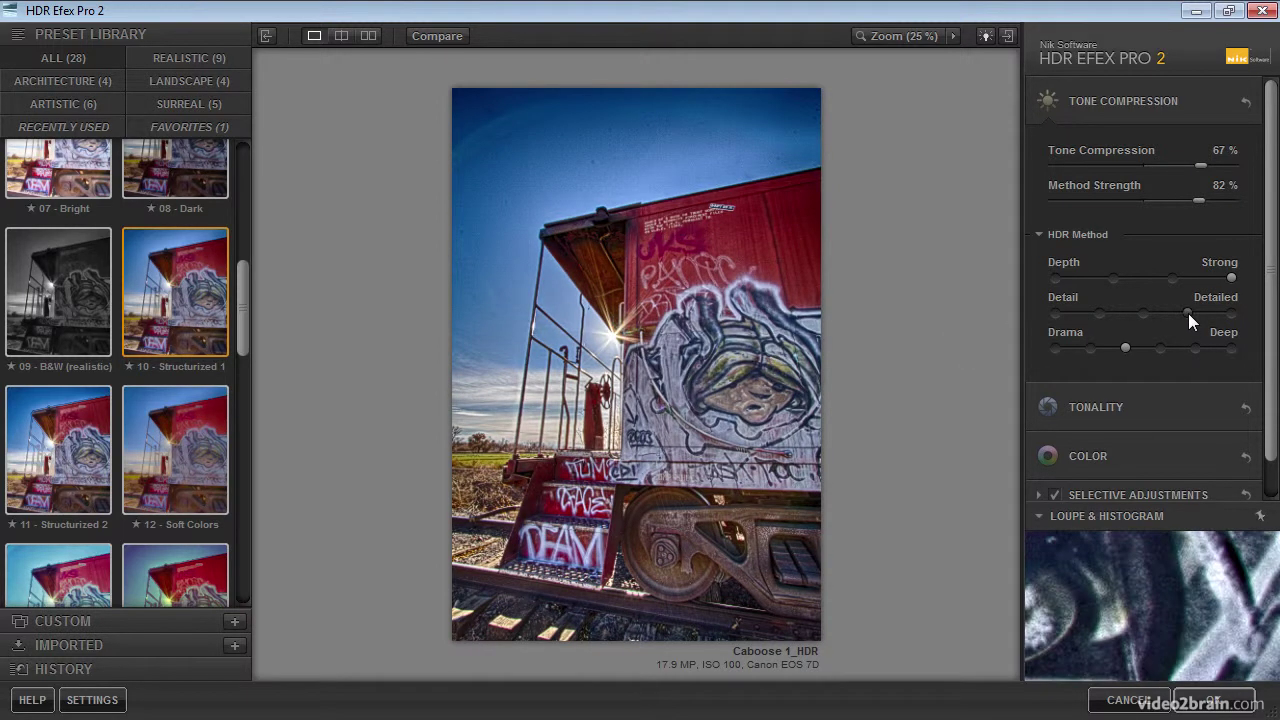
{"action": "left_click", "coordinate": [1232, 312]}
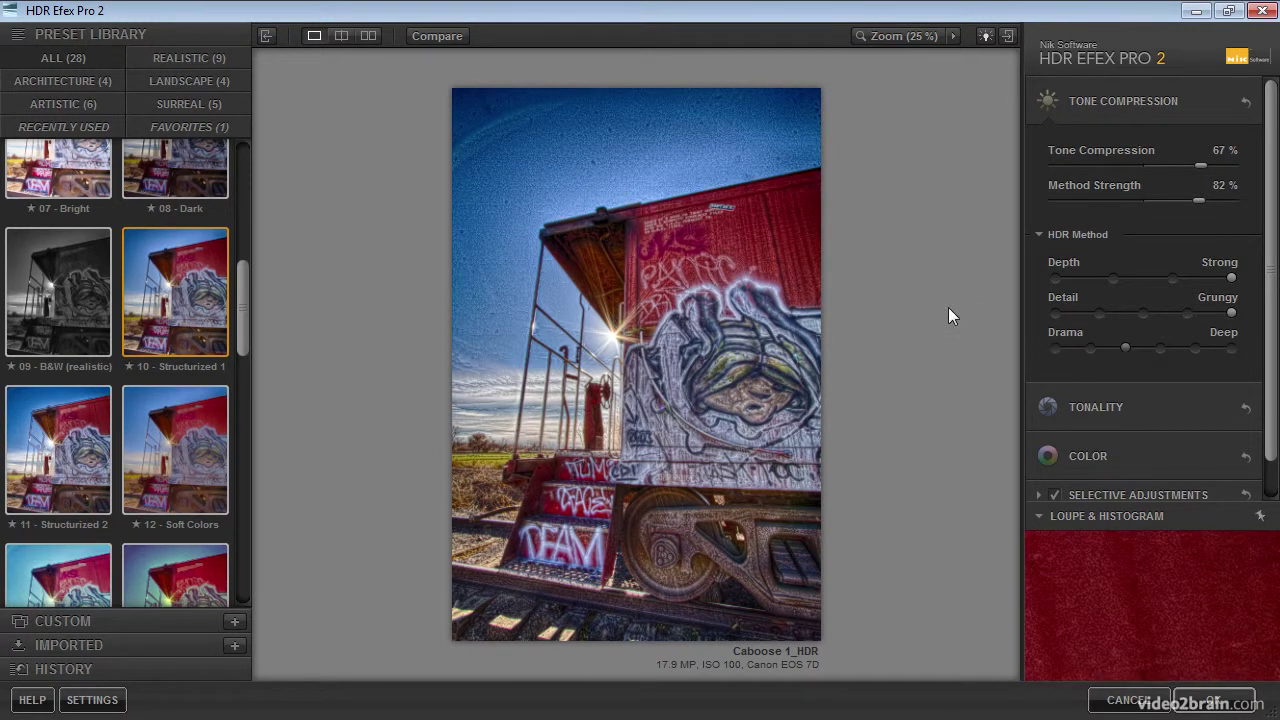
Step Drama from Flat through Natural and Dingy up to Grainy.
{"action": "left_click", "coordinate": [1054, 345]}
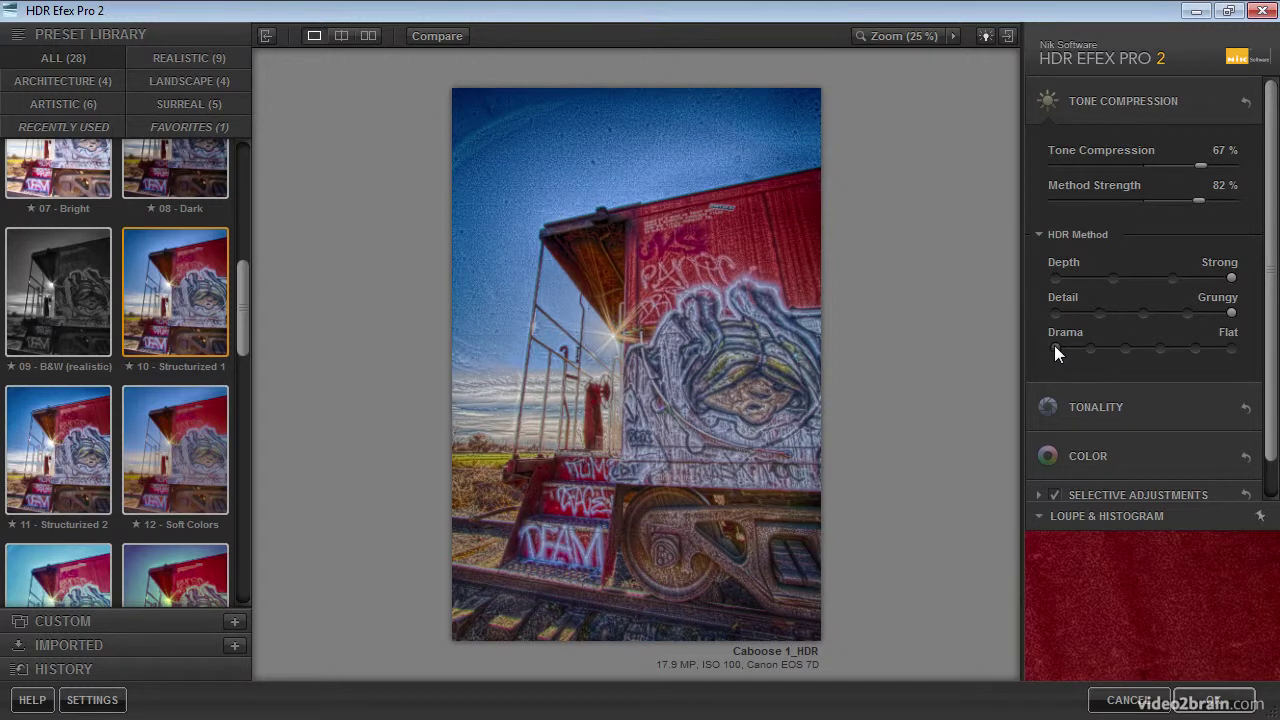
{"action": "left_click", "coordinate": [1095, 346]}
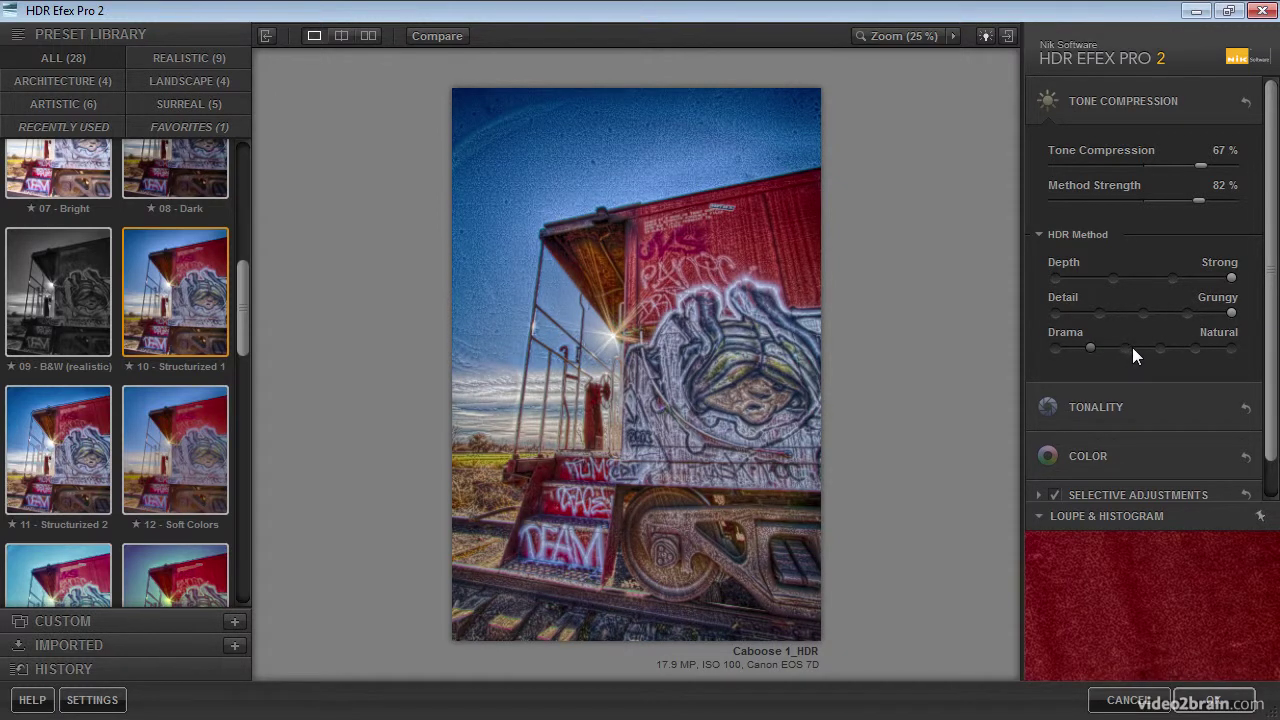
{"action": "left_click", "coordinate": [1125, 348]}
{"action": "left_click", "coordinate": [1160, 348]}
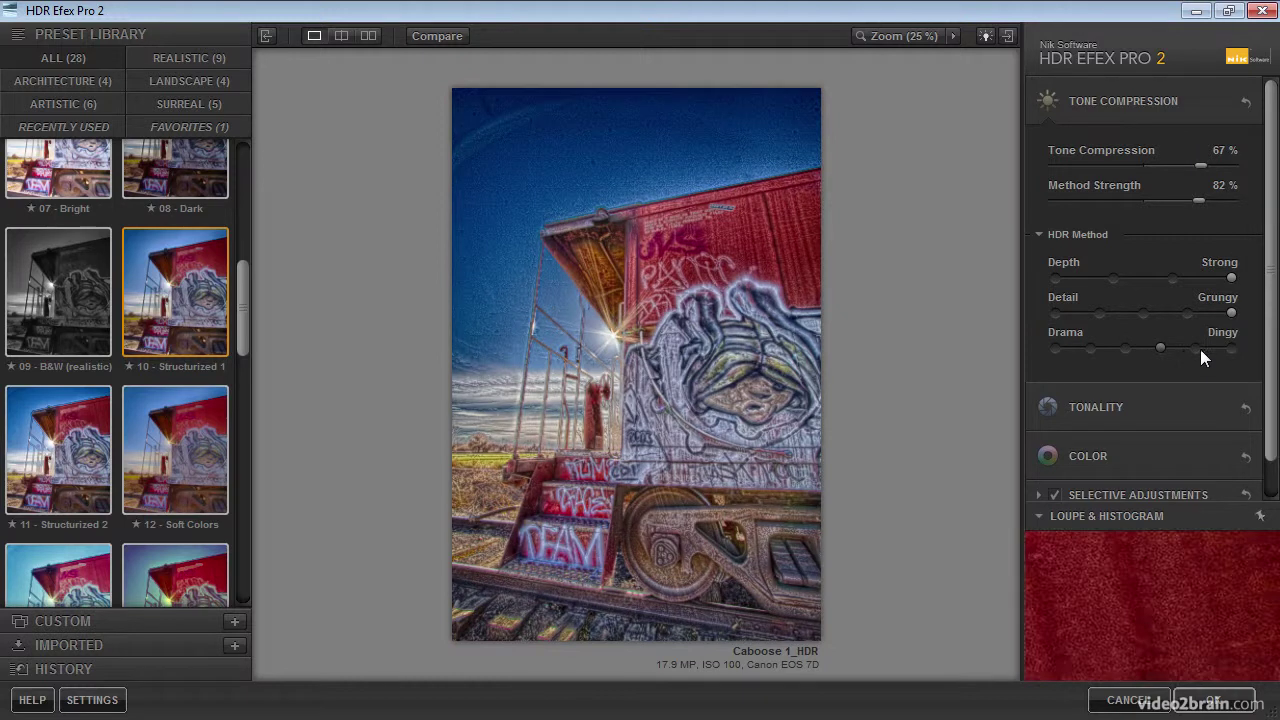
{"action": "left_click", "coordinate": [1196, 348]}
{"action": "left_click", "coordinate": [1230, 348]}
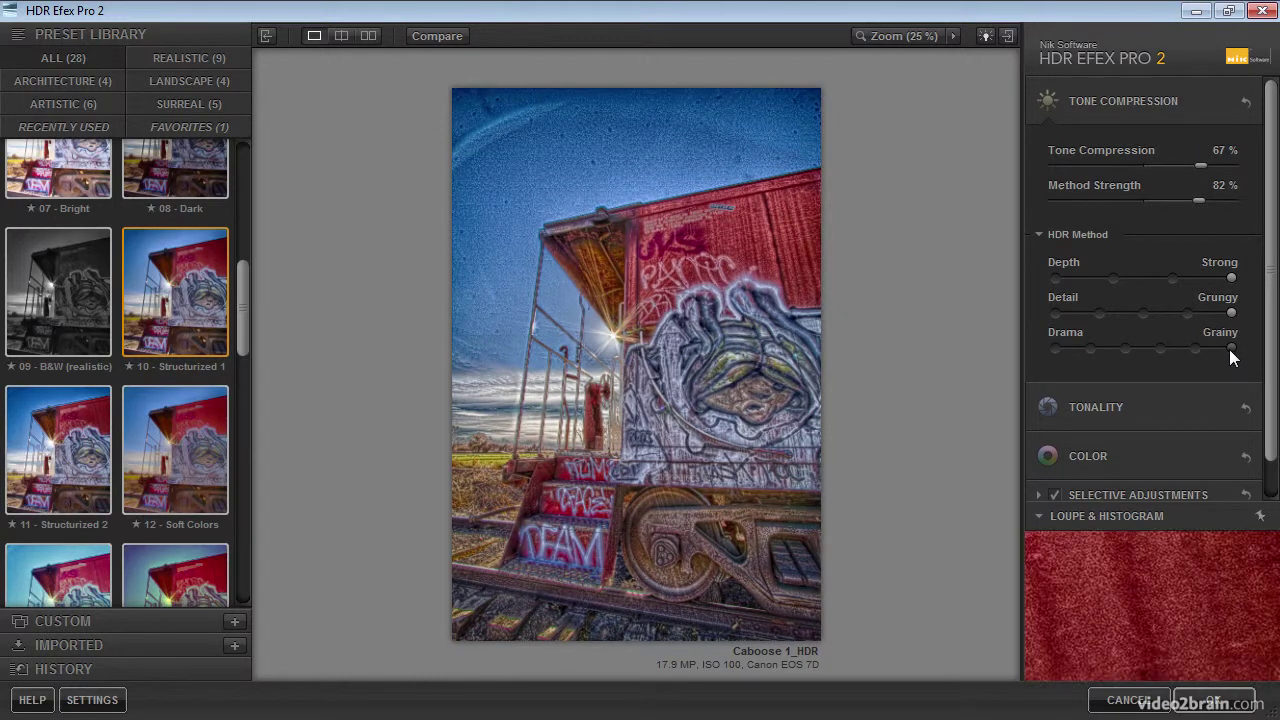